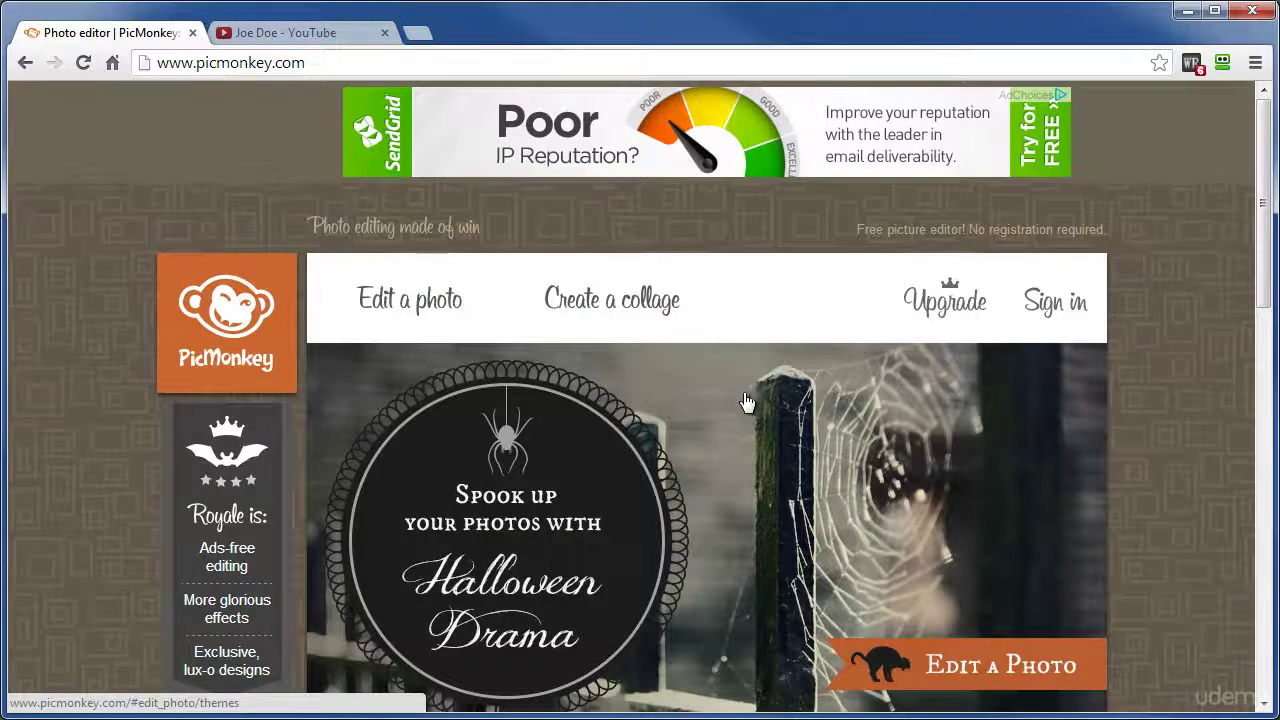
scroll(740, 410, down, 2)
scroll(735, 422, down, 7)
scroll(717, 437, up, 3)
scroll(717, 437, up, 6)
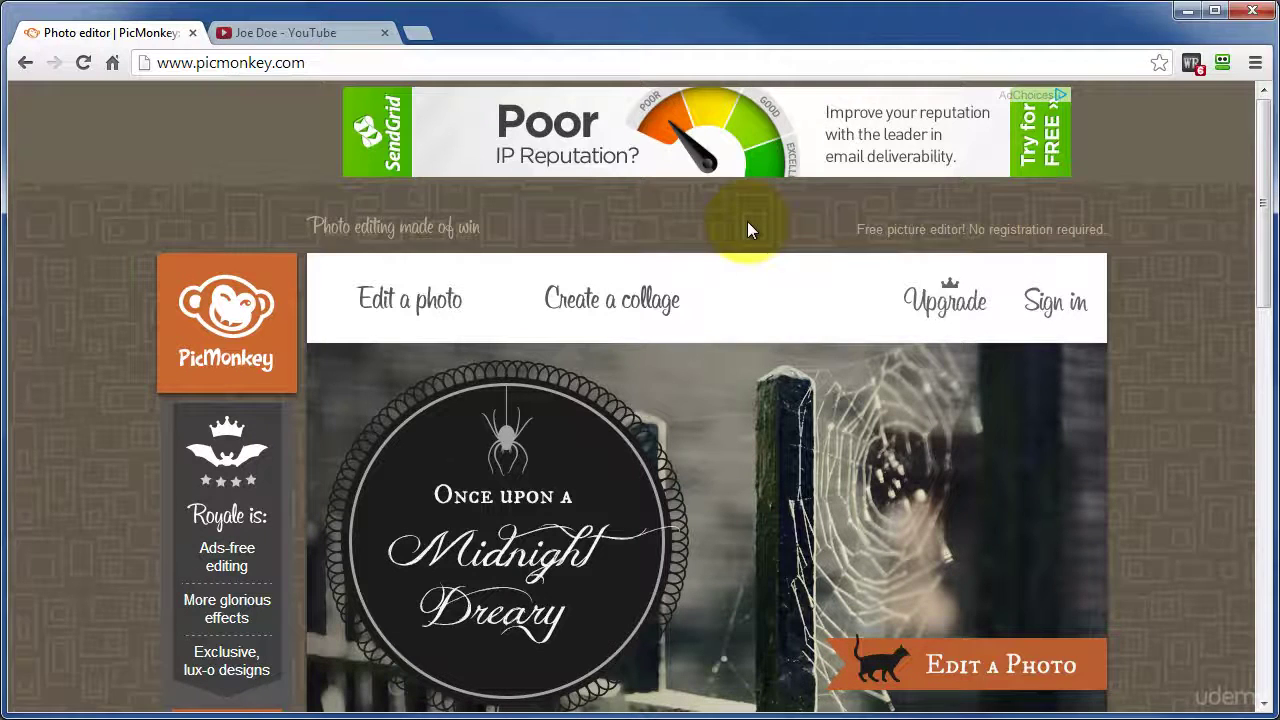
Step: Switch to the YouTube channel page and open the channel art editor for the banner
click(323, 33)
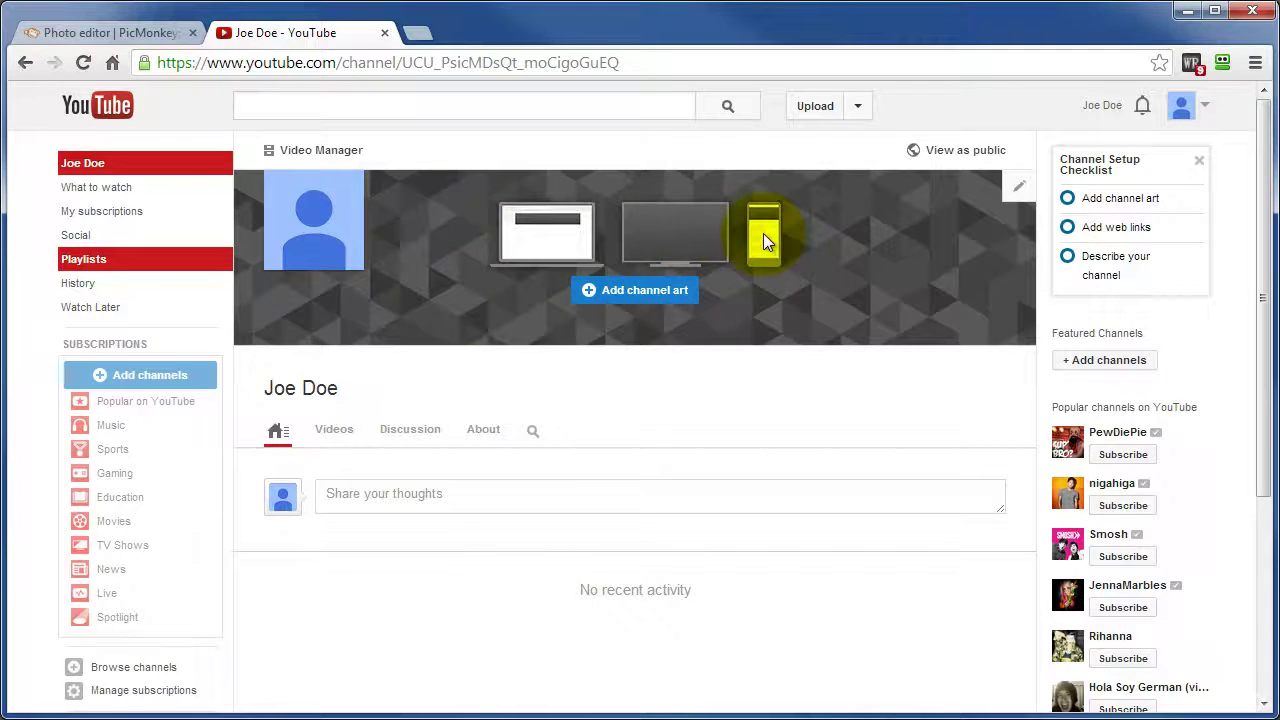
click(1020, 189)
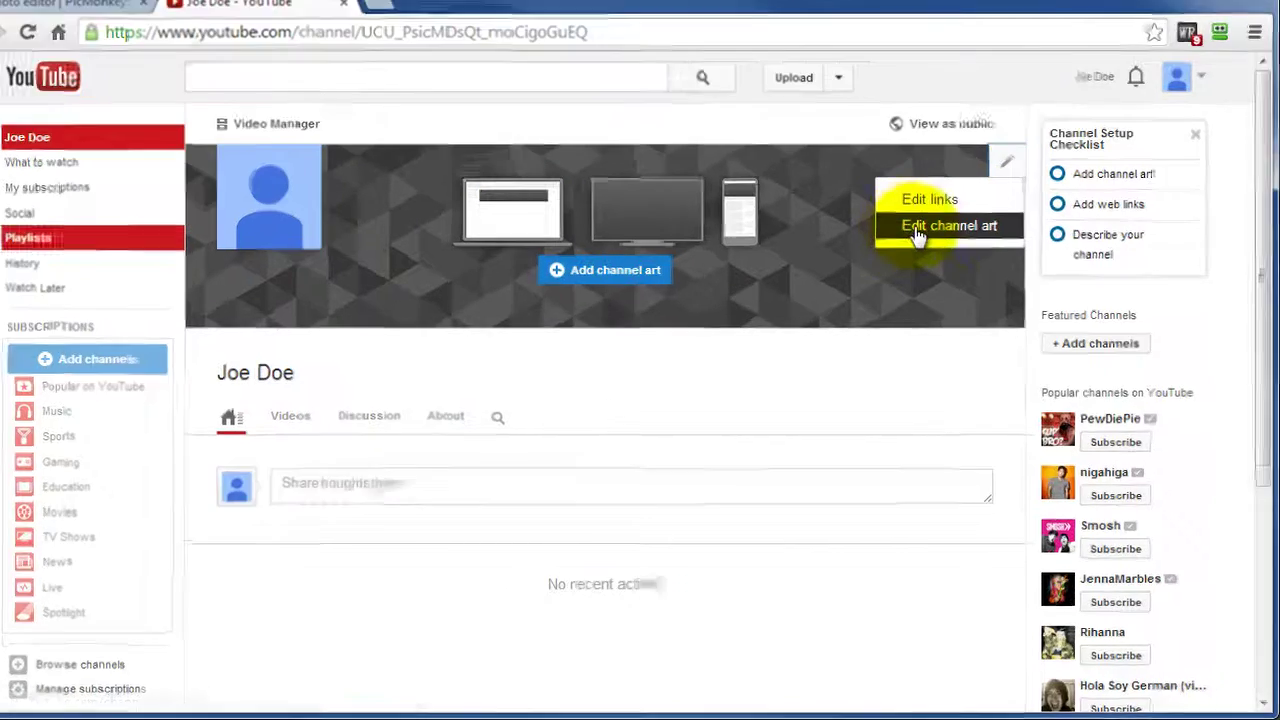
click(917, 228)
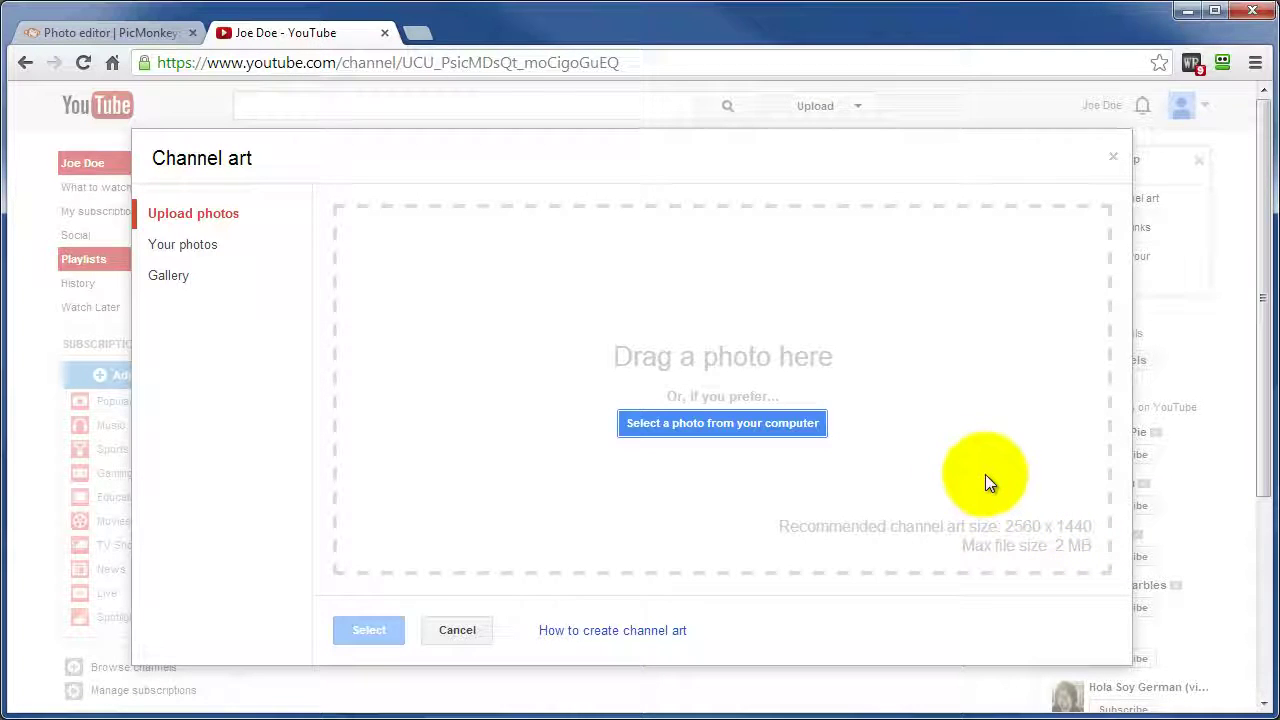
Step: Switch to PicMonkey and load the grunge-danger.jpg background image into the photo editor
click(94, 34)
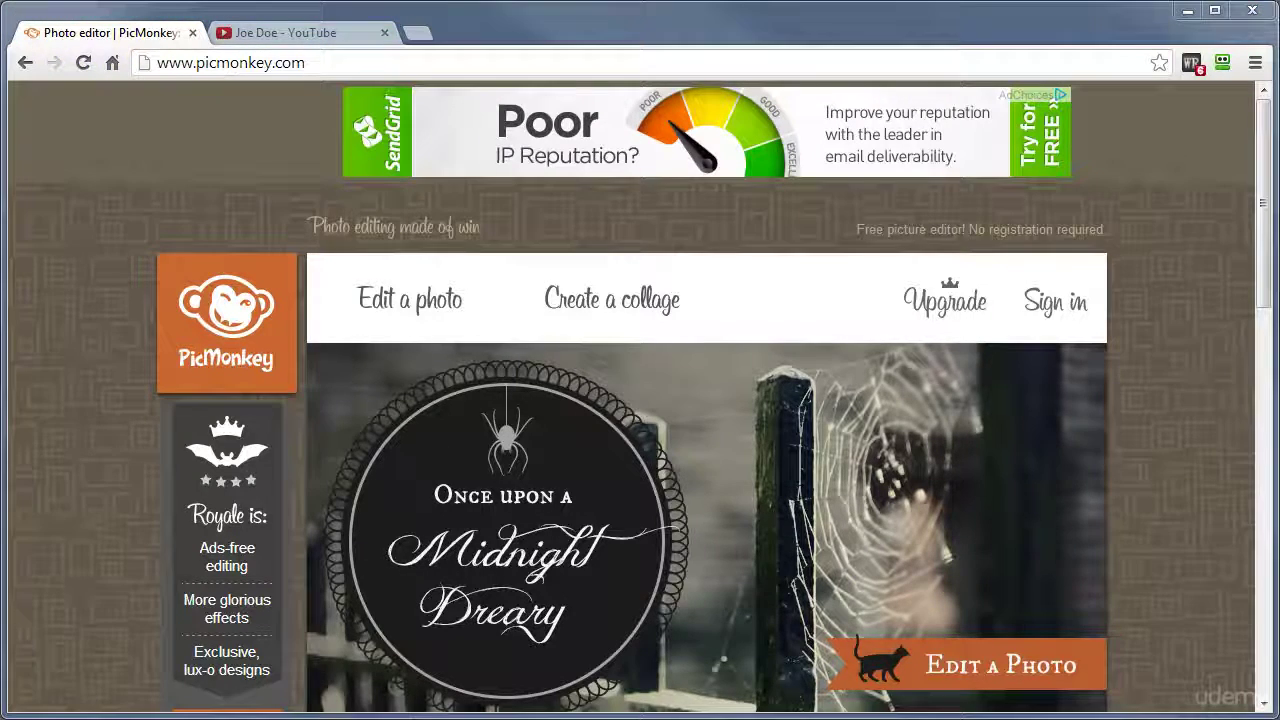
drag(4, 380, 393, 327)
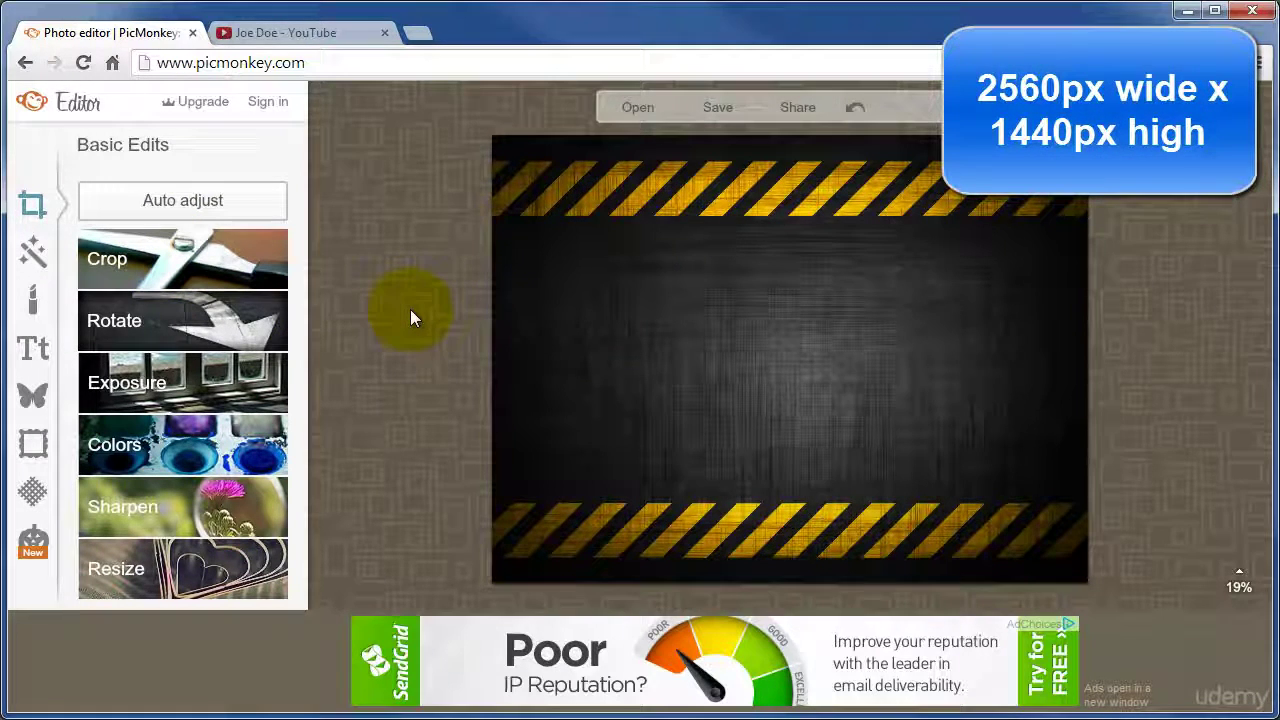
Step: Crop the background from its upper striped area to 2560 x 1440 with photo scaling enabled
click(161, 258)
drag(831, 385, 811, 343)
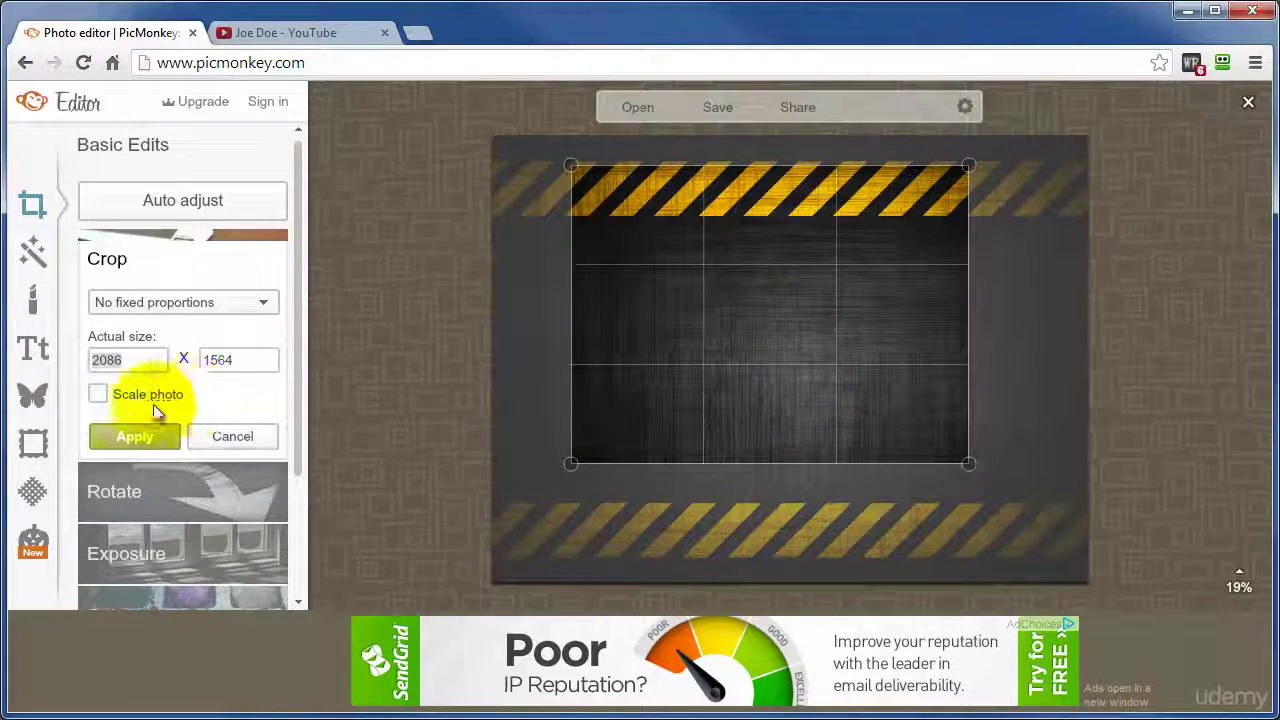
click(97, 394)
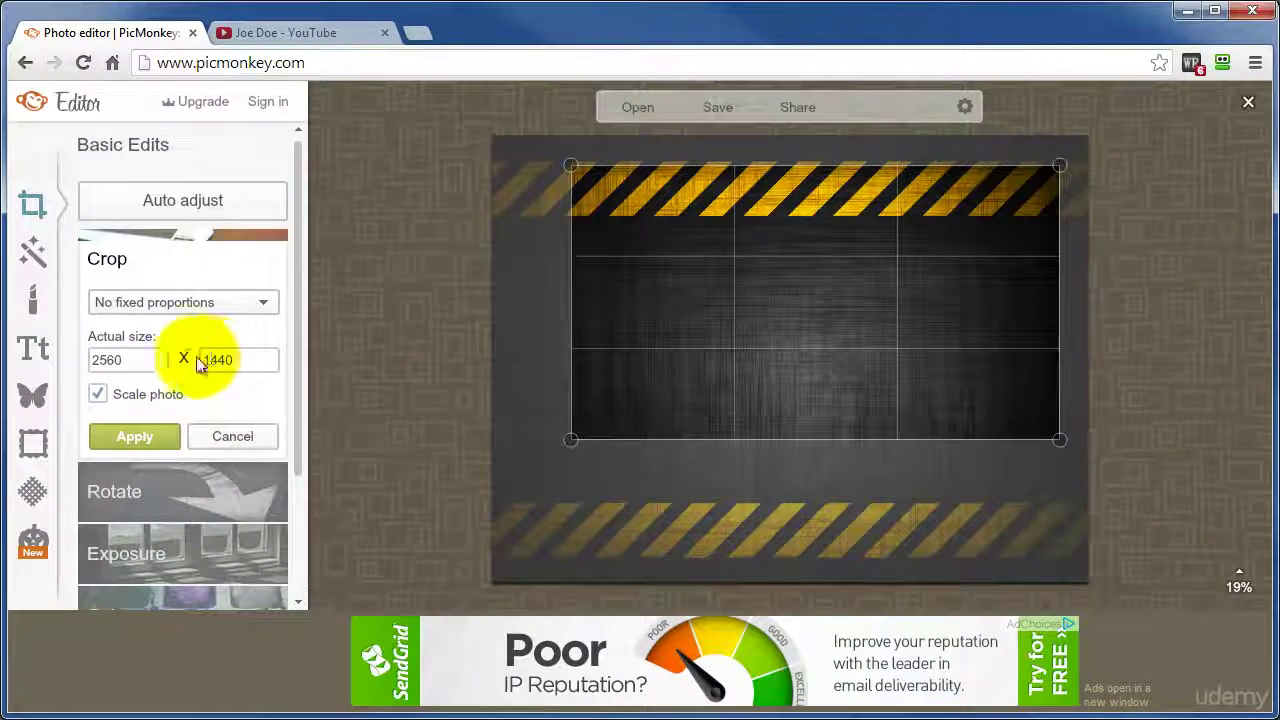
click(145, 438)
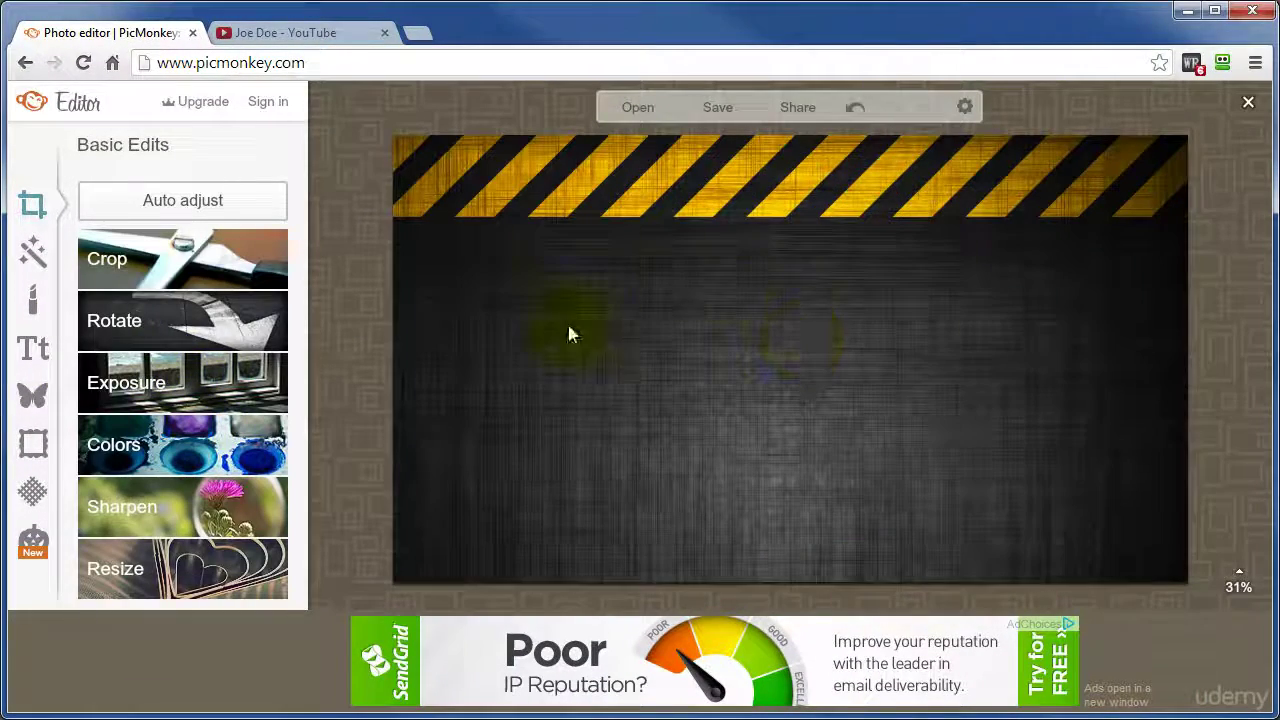
Step: Add hundred_dollar_bills_pc_400_clr.png as a custom overlay and place it in the right half of the image
click(35, 392)
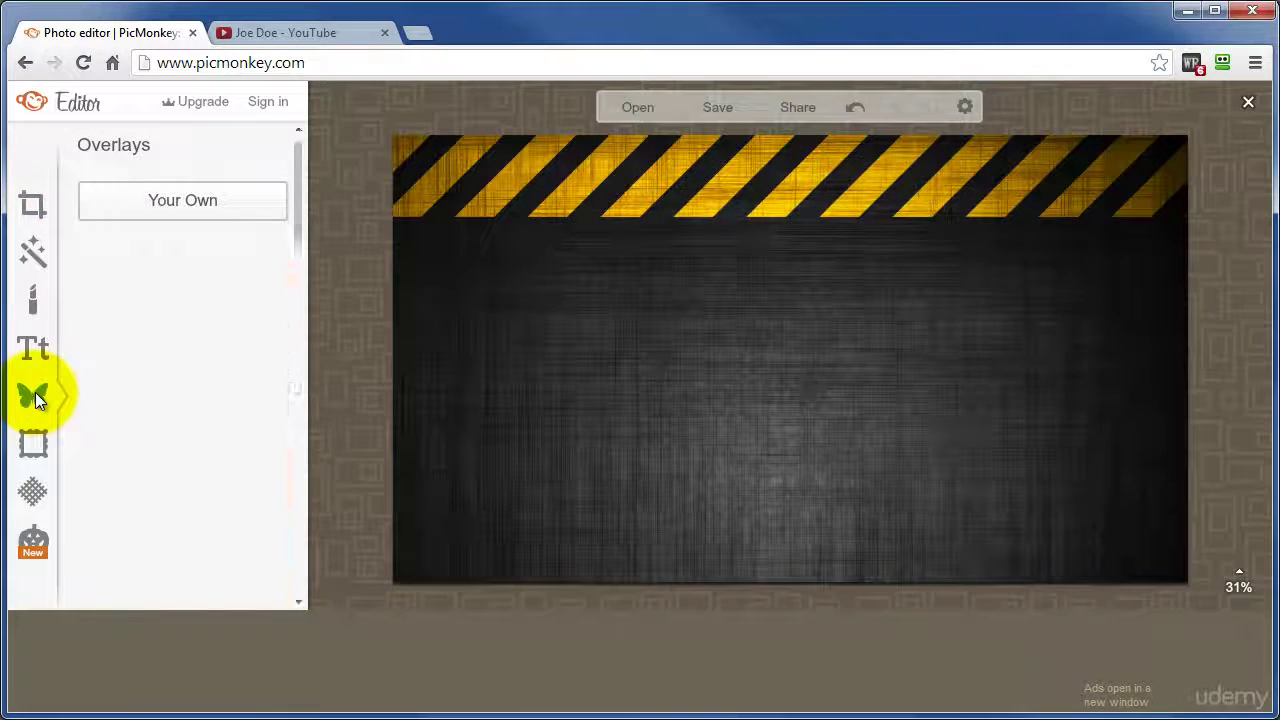
click(135, 201)
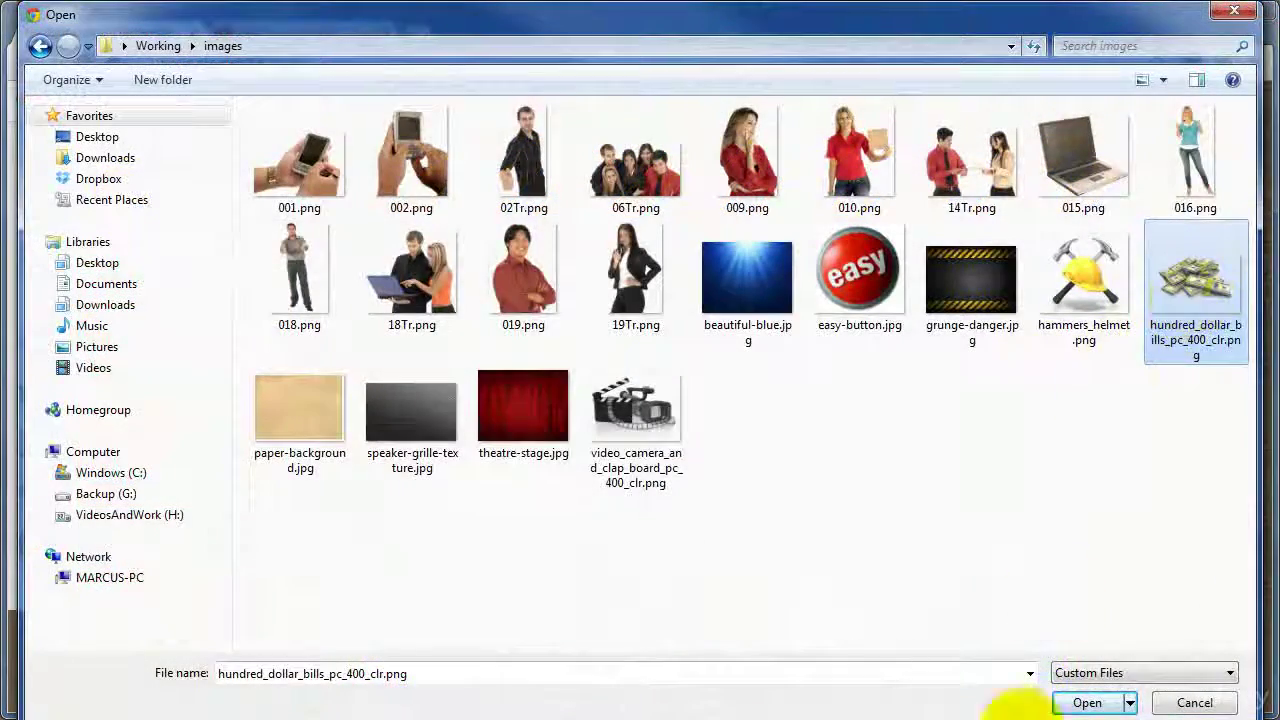
click(1087, 702)
drag(849, 379, 963, 381)
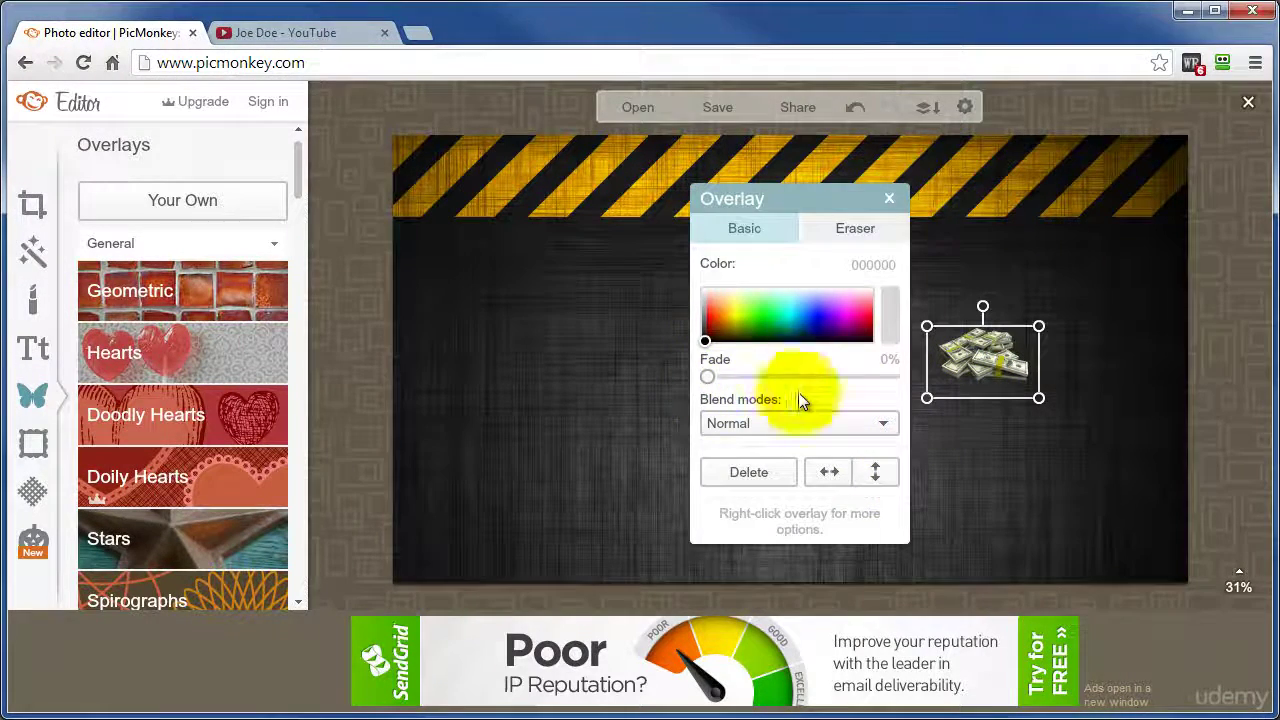
click(987, 480)
Step: Add video_camera_and_clap_board_pc_400_clr.png as a custom overlay, positioned left of the image center and level with the money
click(169, 204)
click(636, 422)
click(1087, 703)
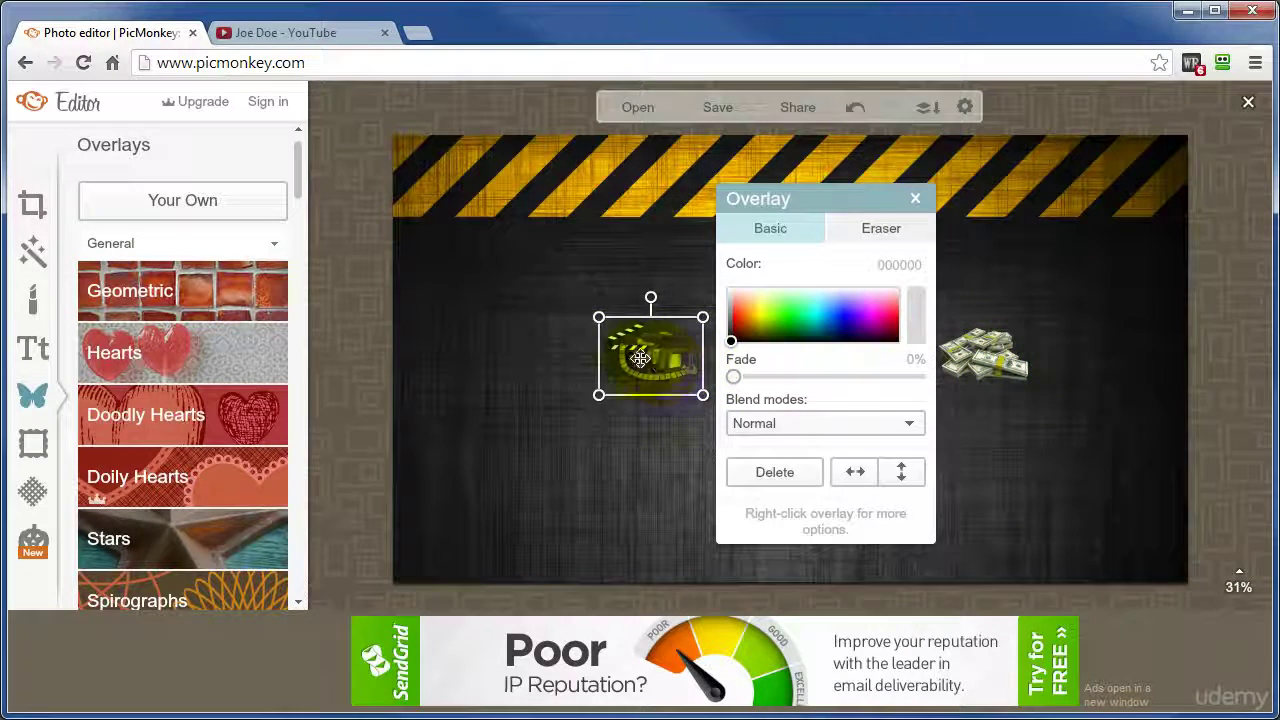
click(560, 365)
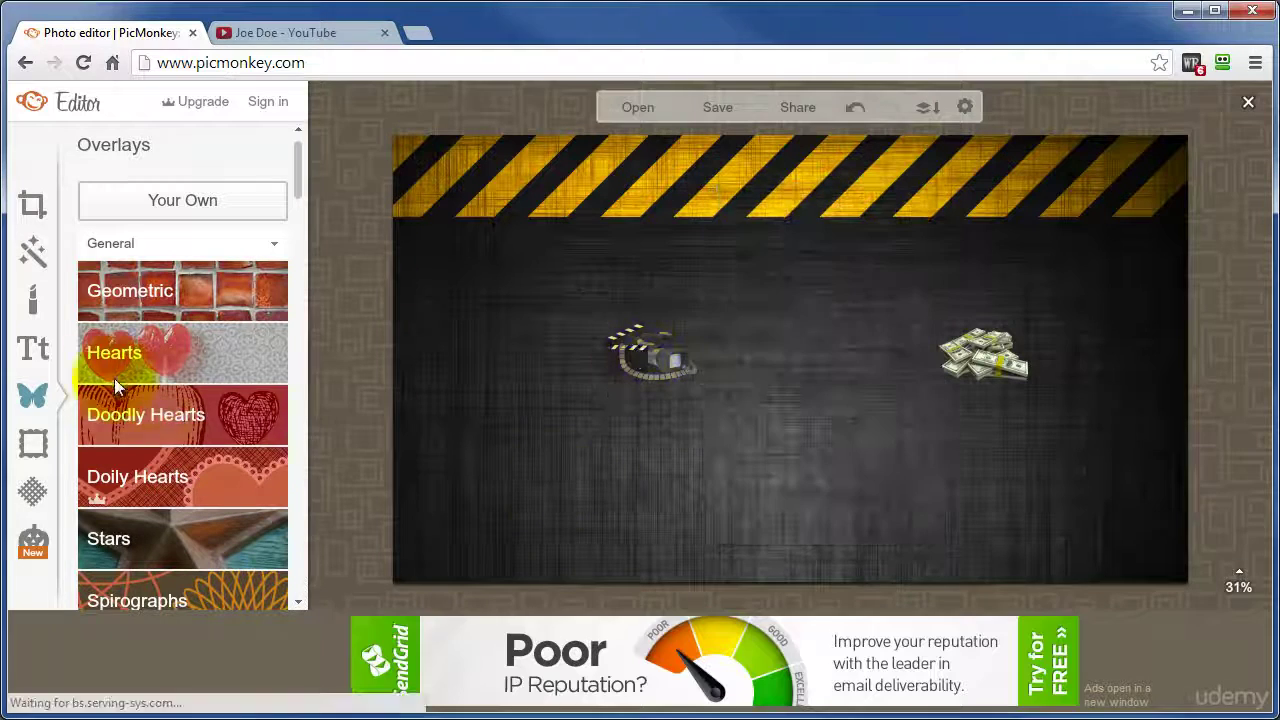
Step: Add the first Engraved Banners overlay, enlarge it and fit it between the video camera and the money
drag(295, 178, 293, 355)
scroll(191, 392, down, 4)
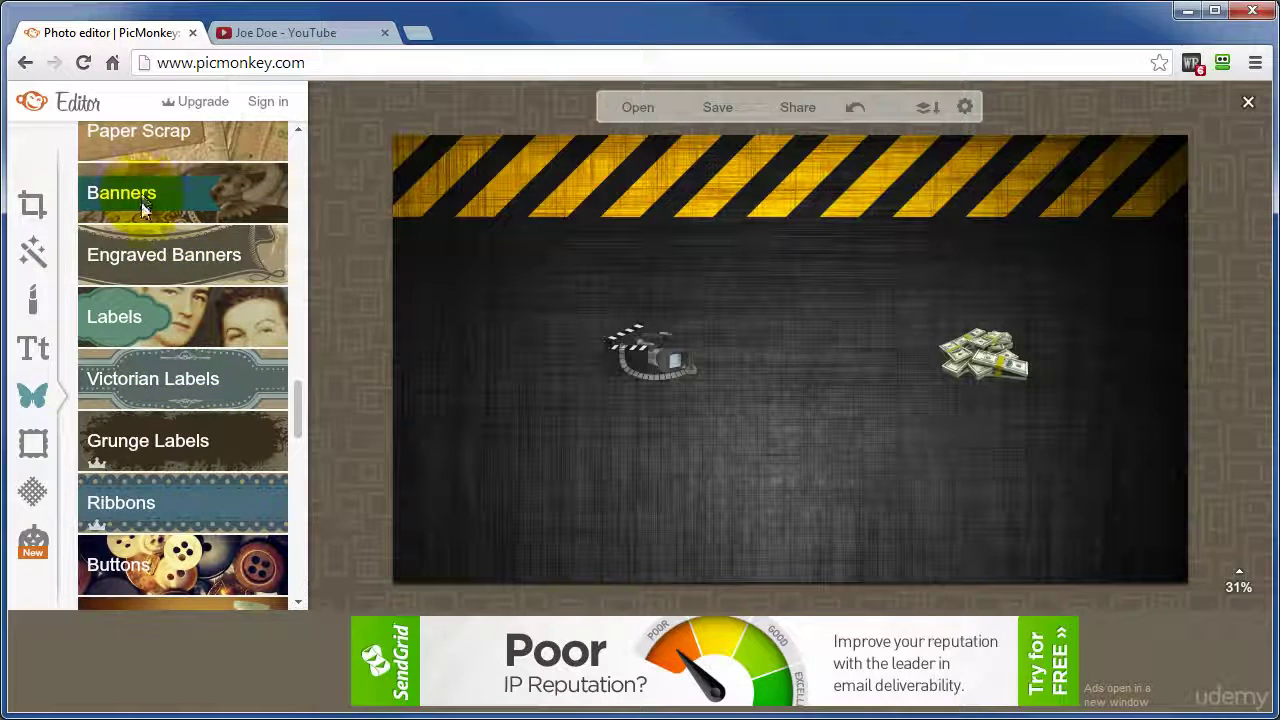
click(153, 253)
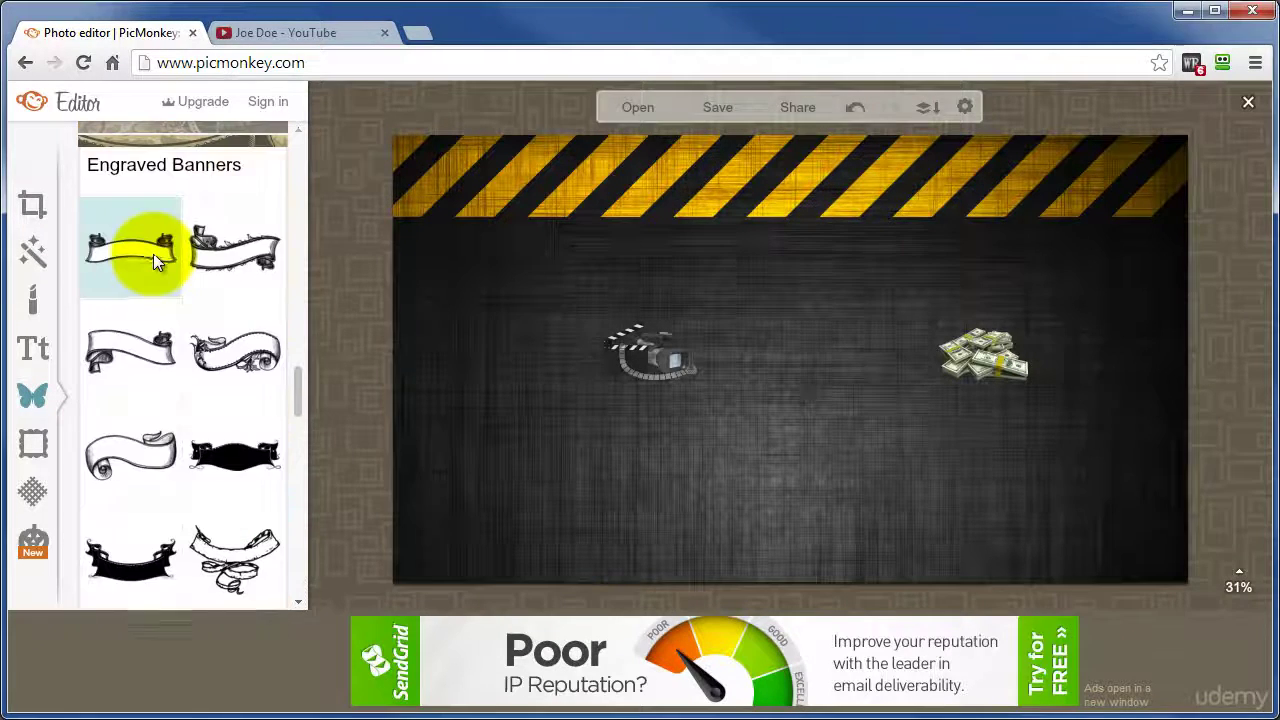
click(130, 243)
drag(710, 320, 640, 289)
drag(720, 350, 822, 365)
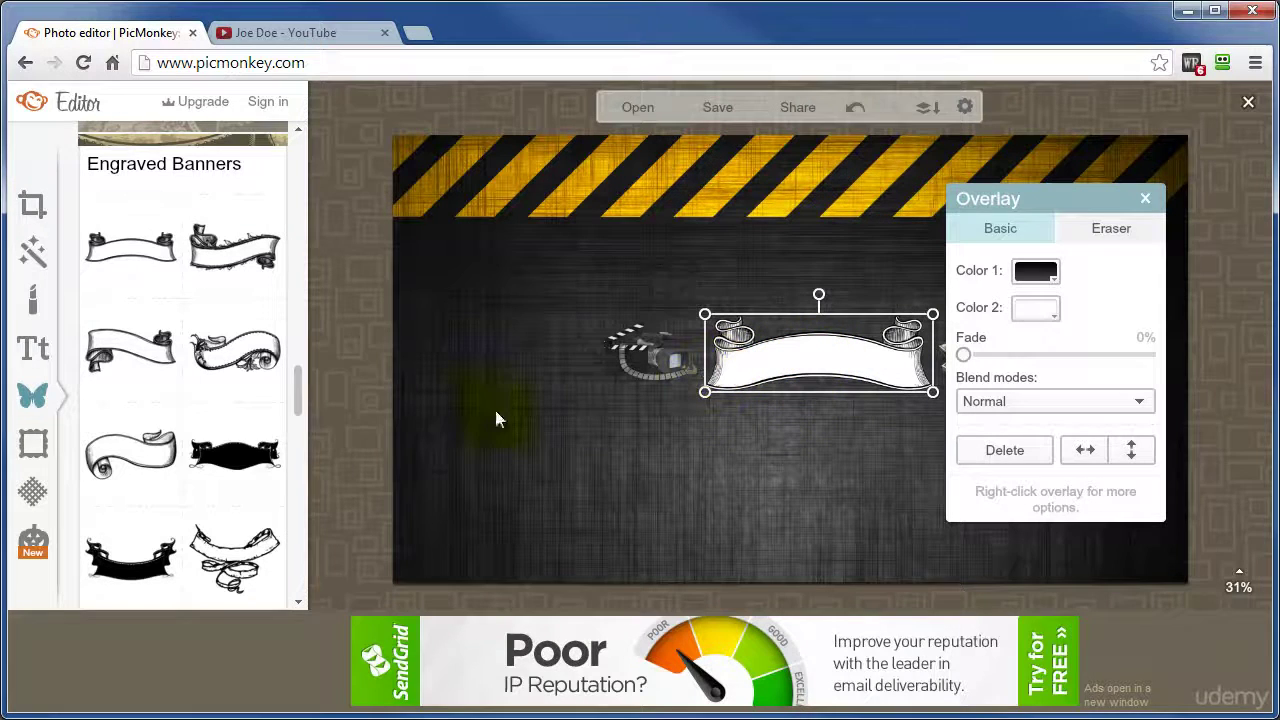
Step: Add the text "Video = Money" in Arial Black over the banner
click(37, 342)
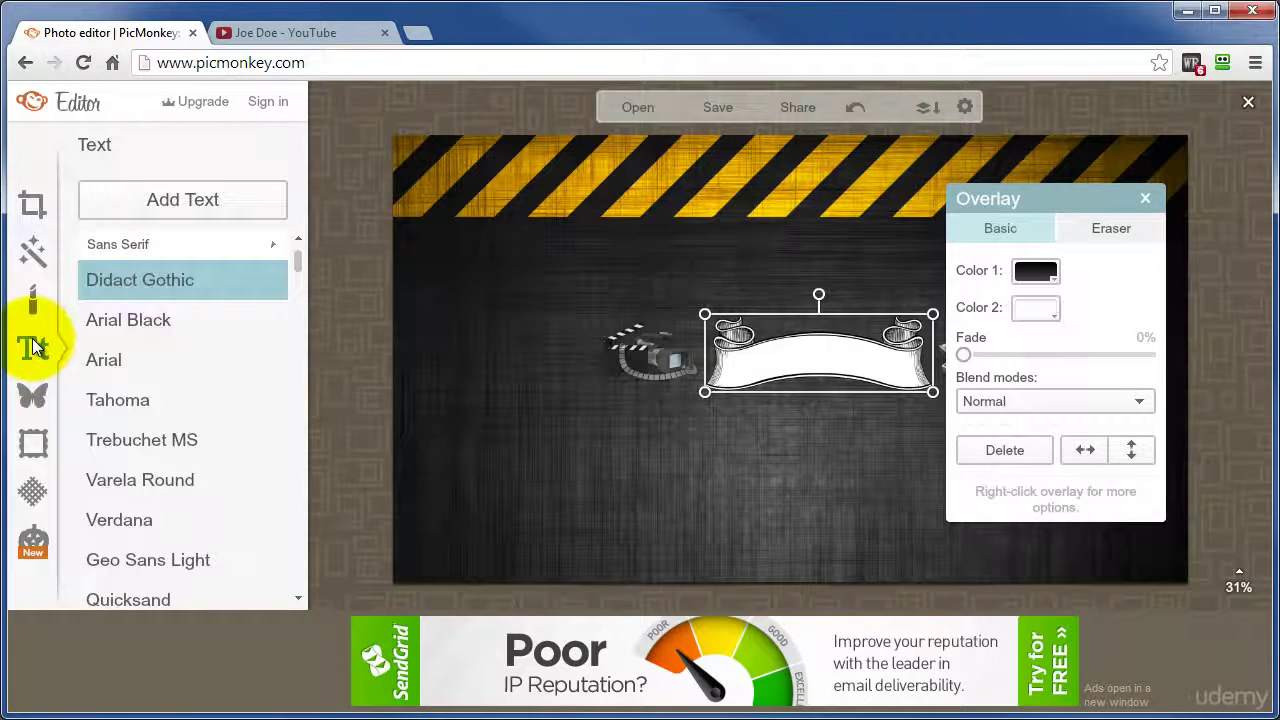
click(141, 324)
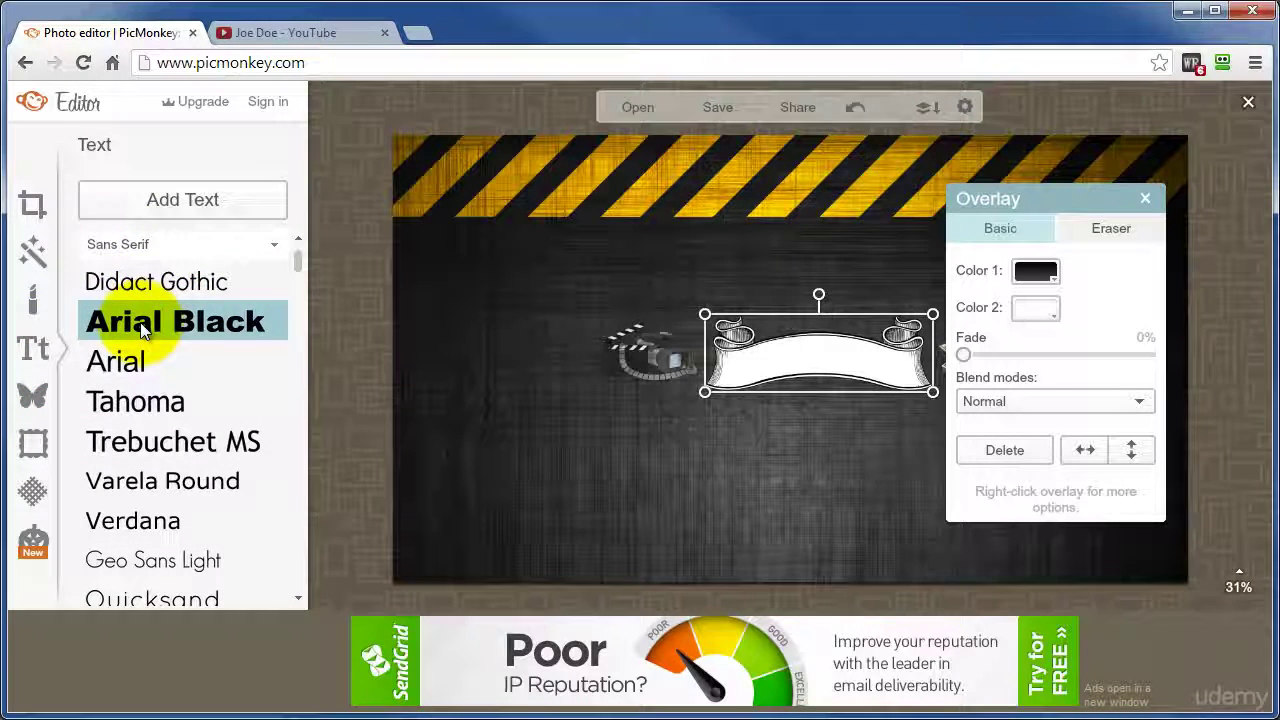
click(183, 199)
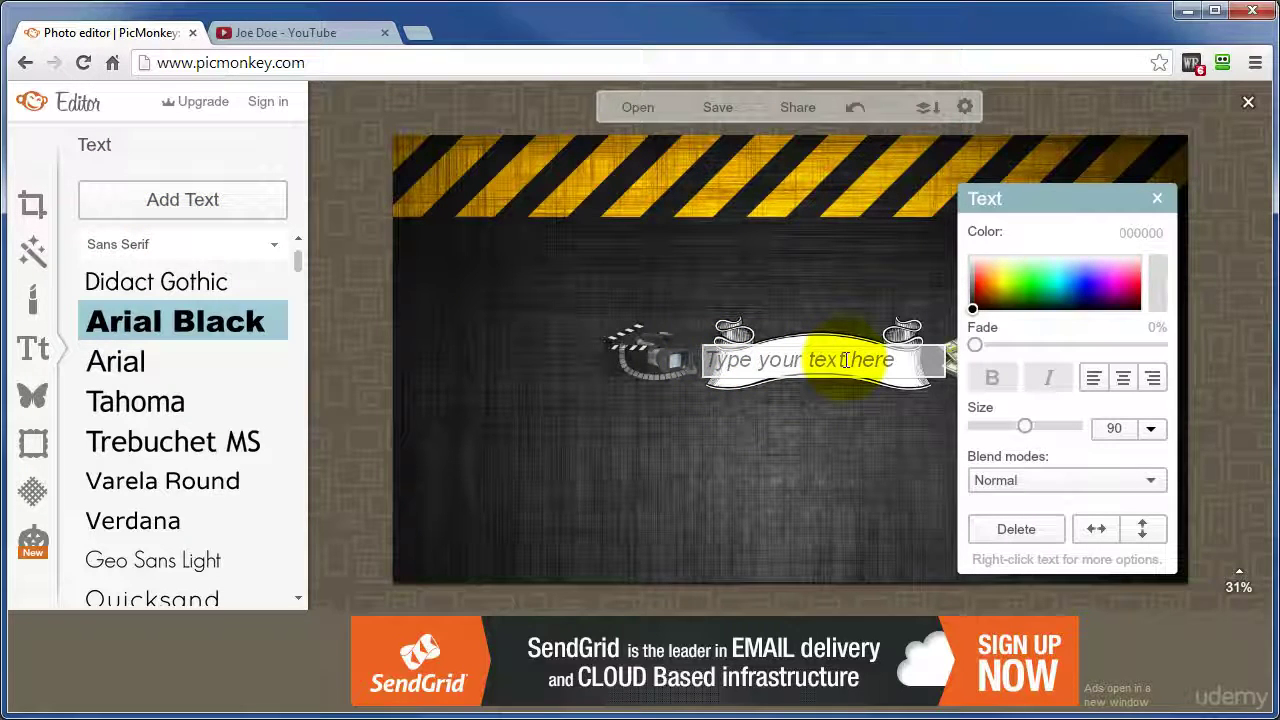
text(Video = Money)
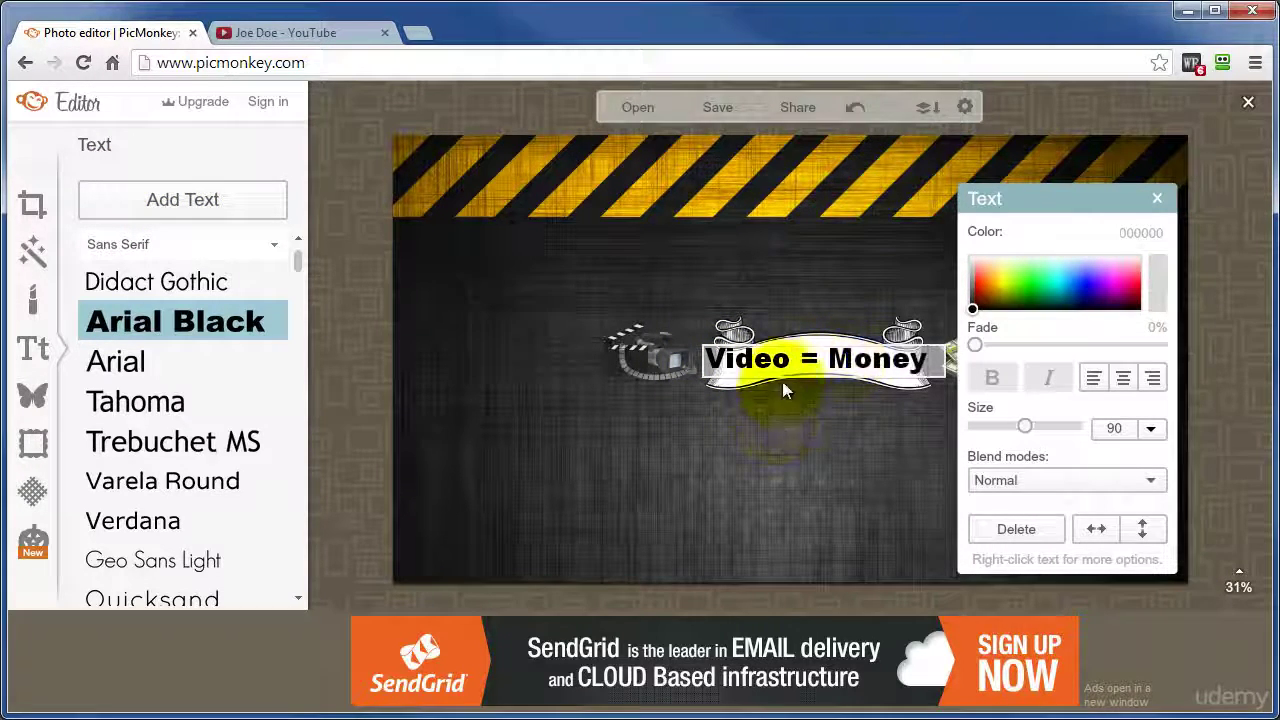
Step: Enlarge the banner around the text and shift the money and video camera outward to either side of it
click(770, 372)
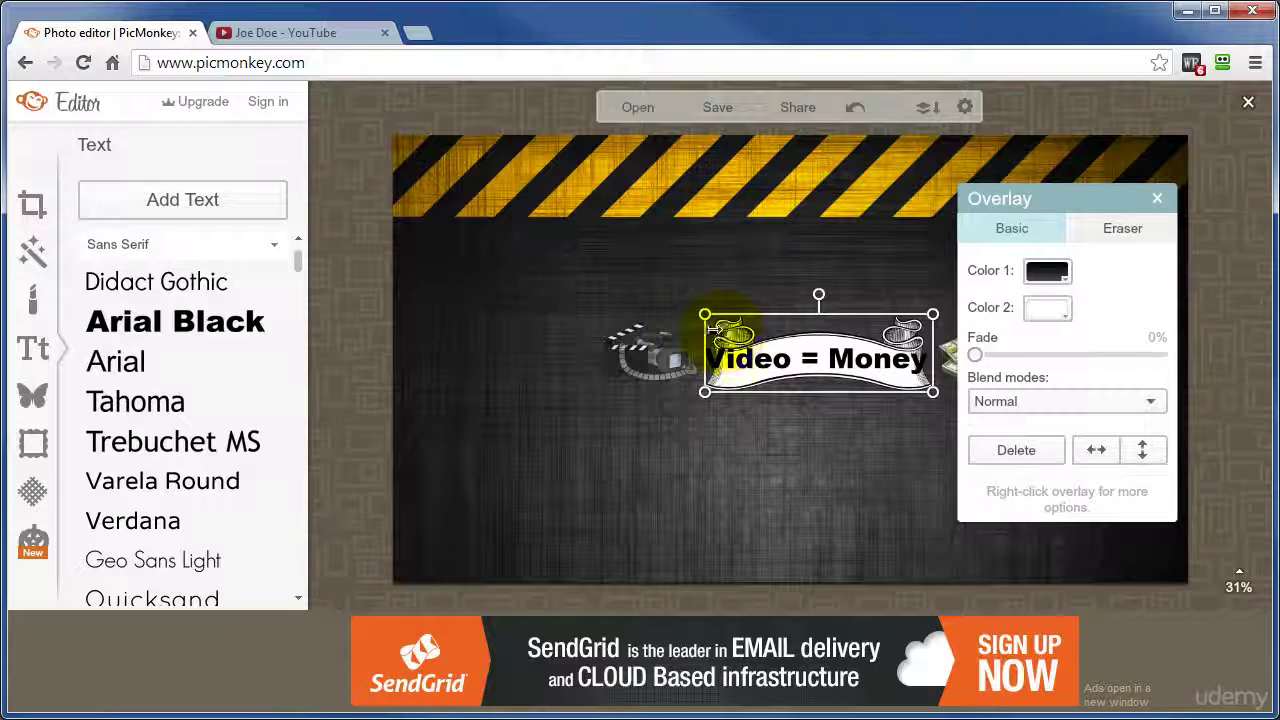
mouse_move(705, 316)
mouse_down()
mouse_move(680, 285)
mouse_move(632, 279)
mouse_move(720, 329)
mouse_move(746, 329)
mouse_move(729, 314)
mouse_up()
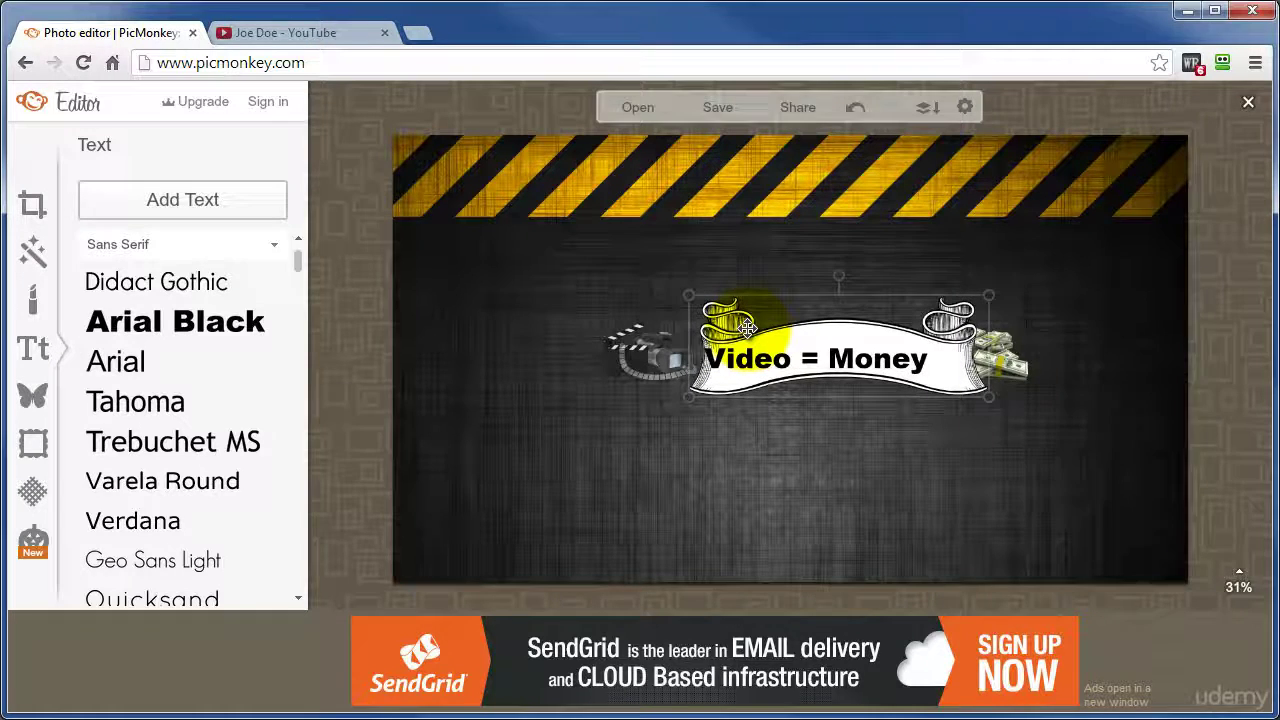
click(1013, 358)
drag(1013, 361, 1030, 360)
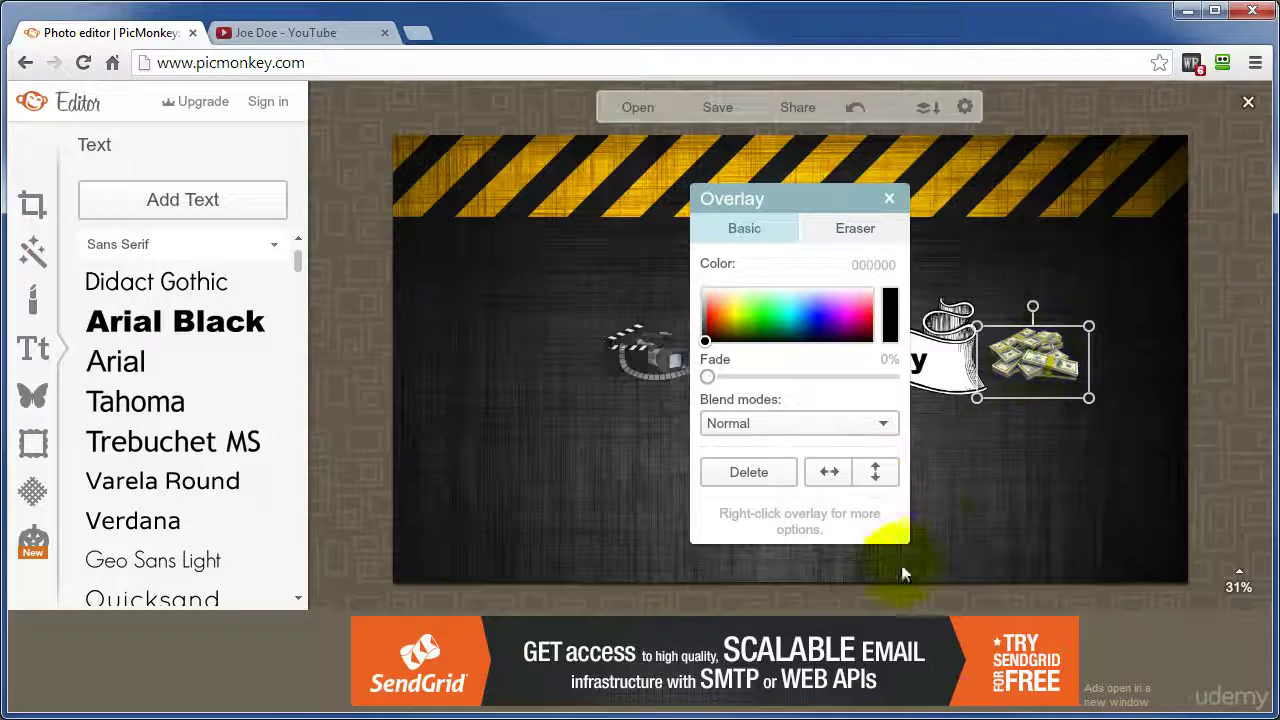
click(957, 514)
click(656, 359)
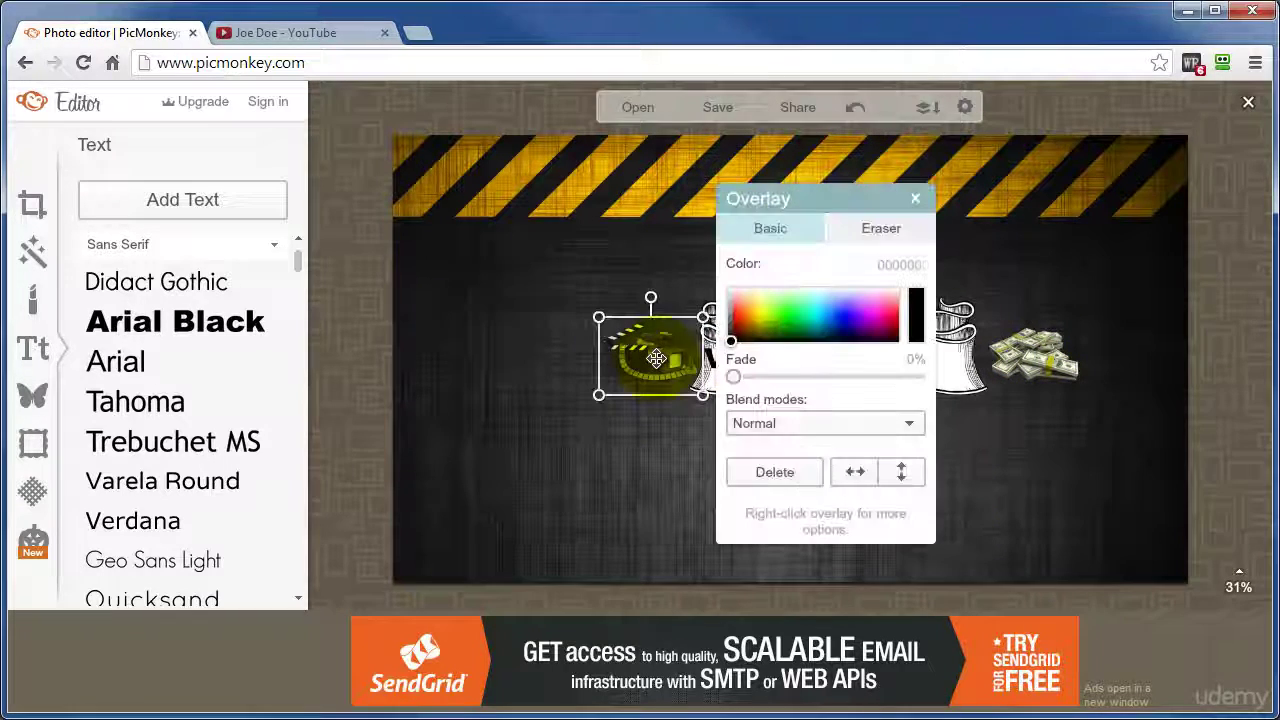
click(670, 450)
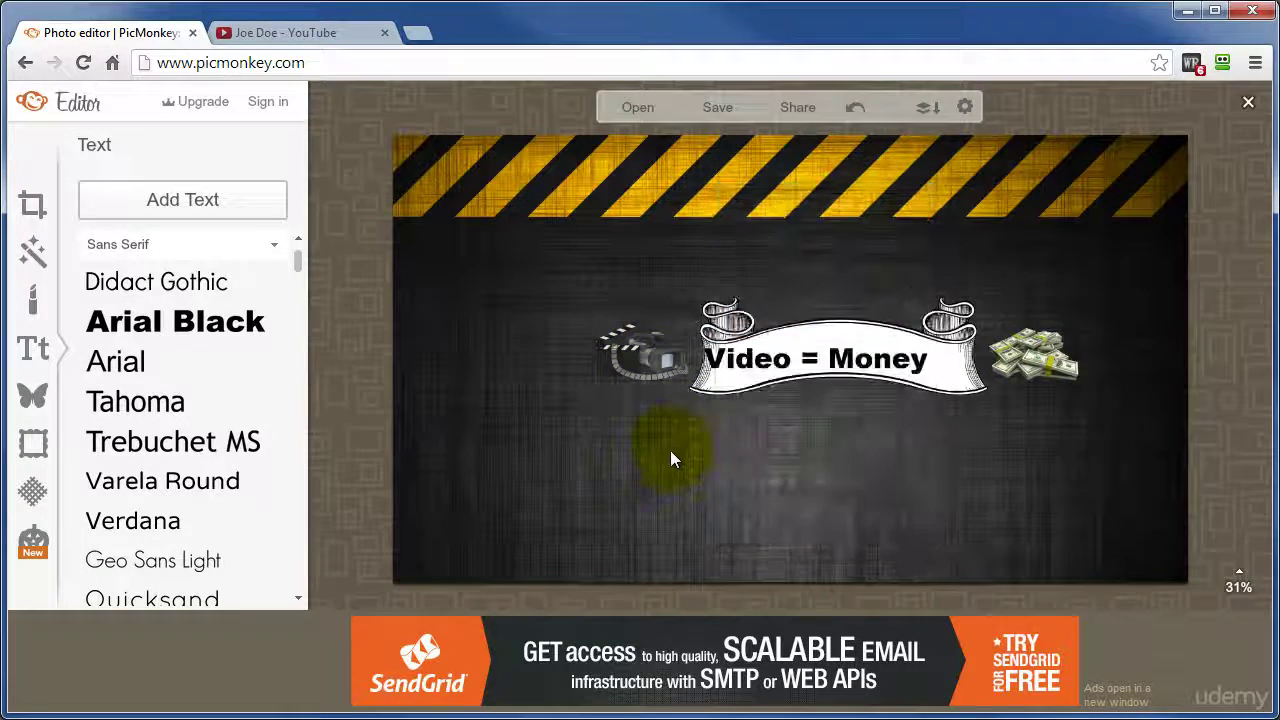
Step: Move the "Video = Money" text slightly right to center it on the banner
click(755, 357)
drag(749, 357, 772, 357)
click(761, 453)
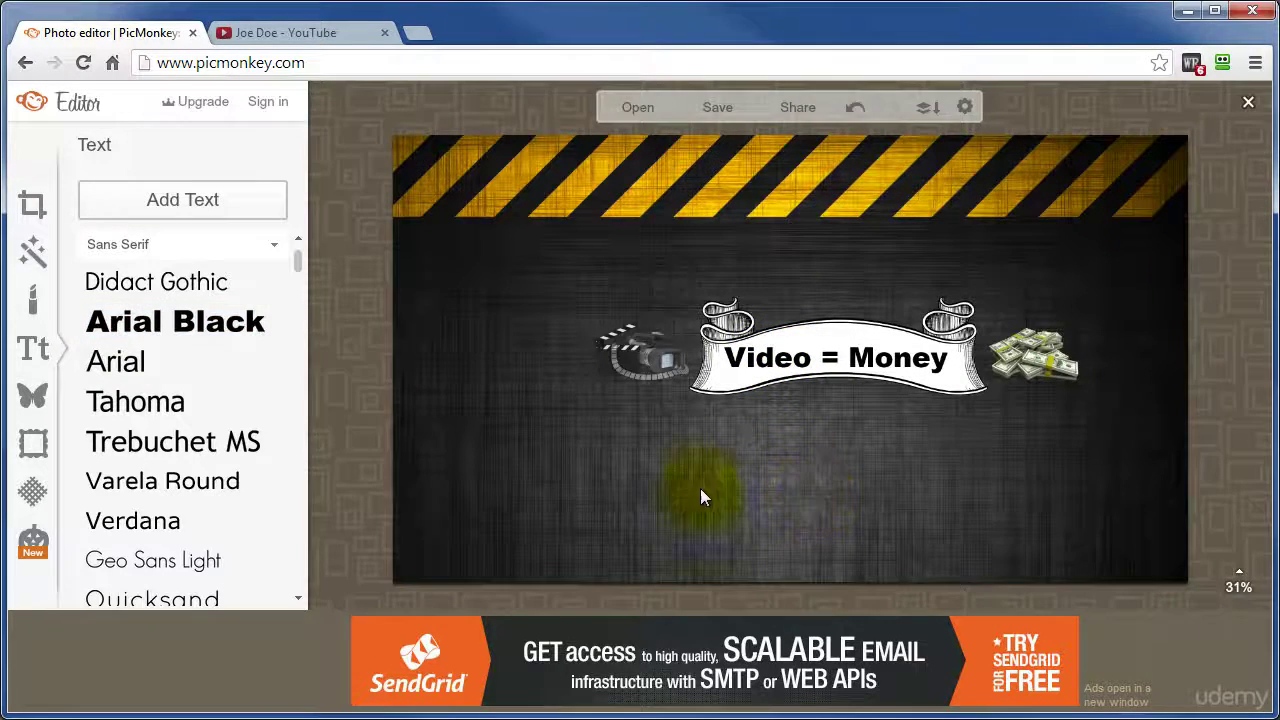
Step: Save the design to the computer's images folder as a JPG named YT-Channel Art
click(720, 105)
triple_click(126, 234)
text(YT-Channel Art)
click(166, 478)
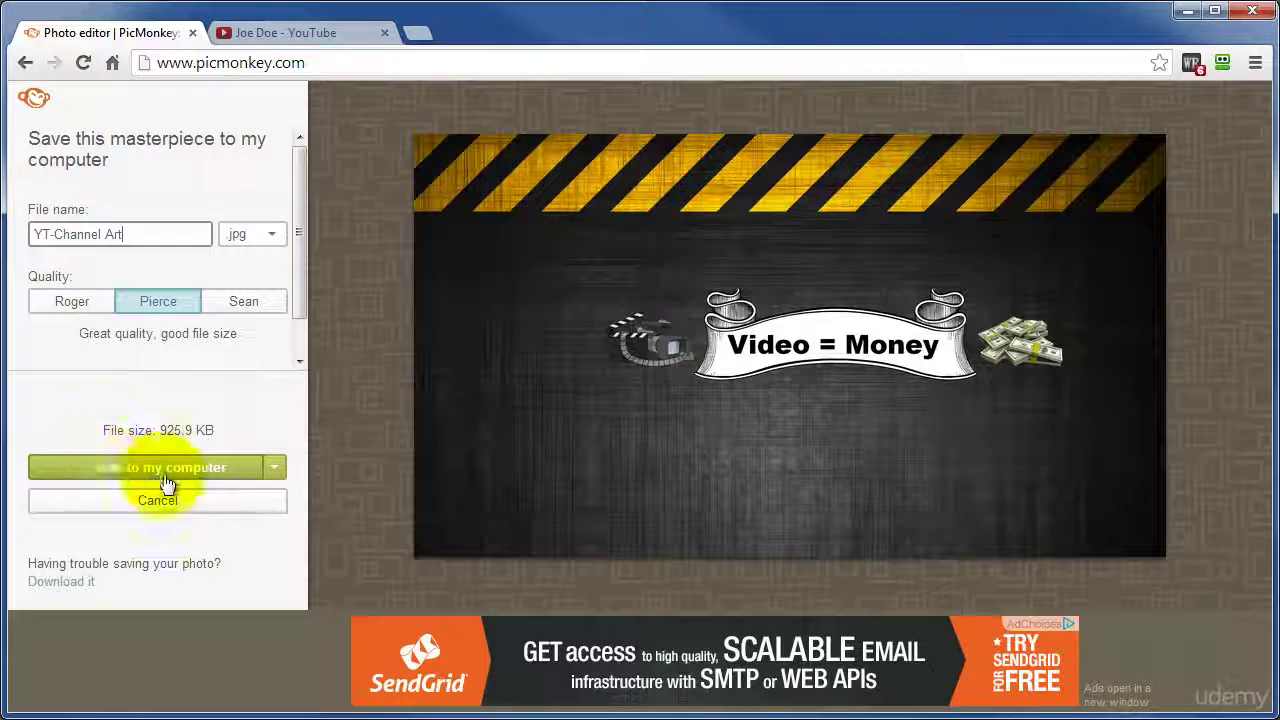
click(270, 469)
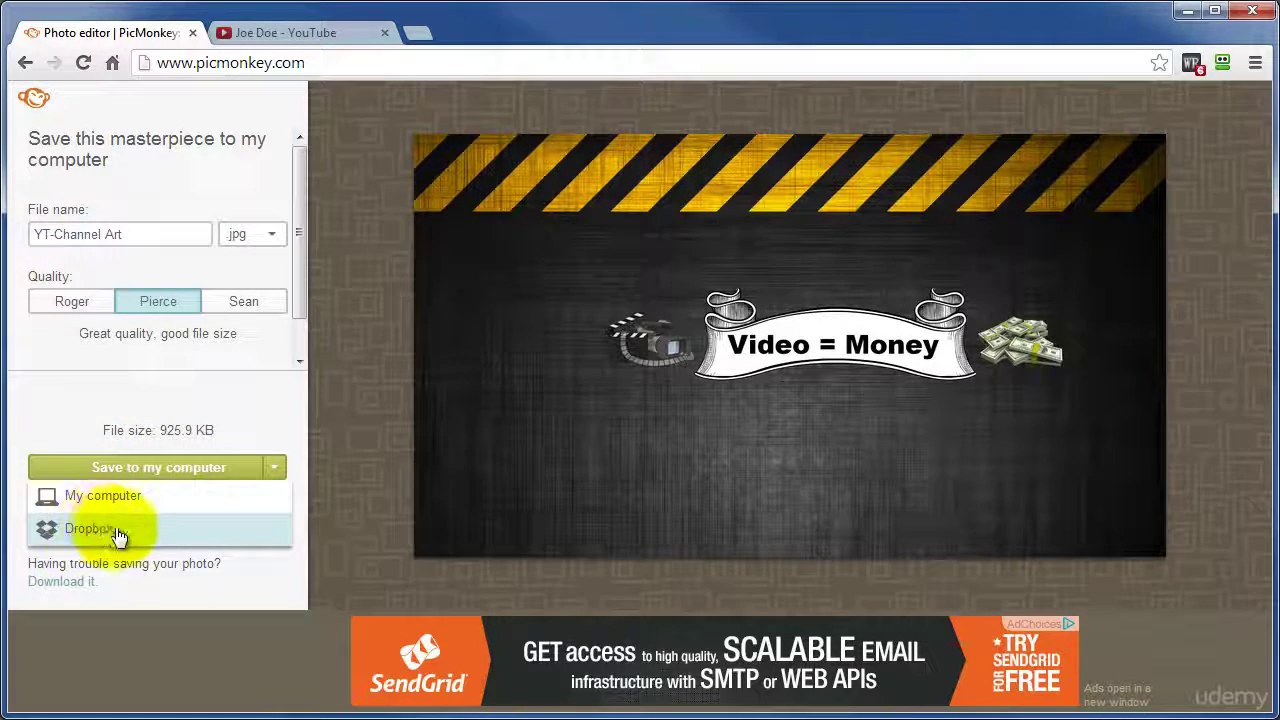
click(119, 470)
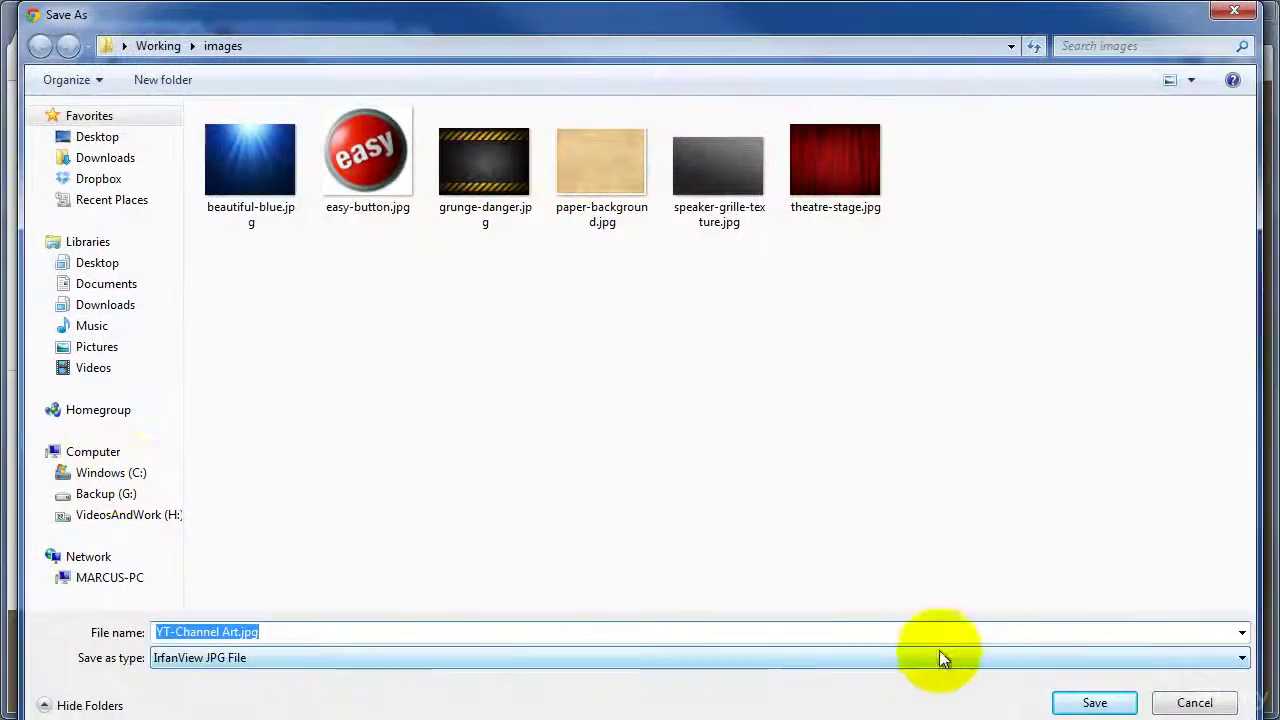
click(1093, 703)
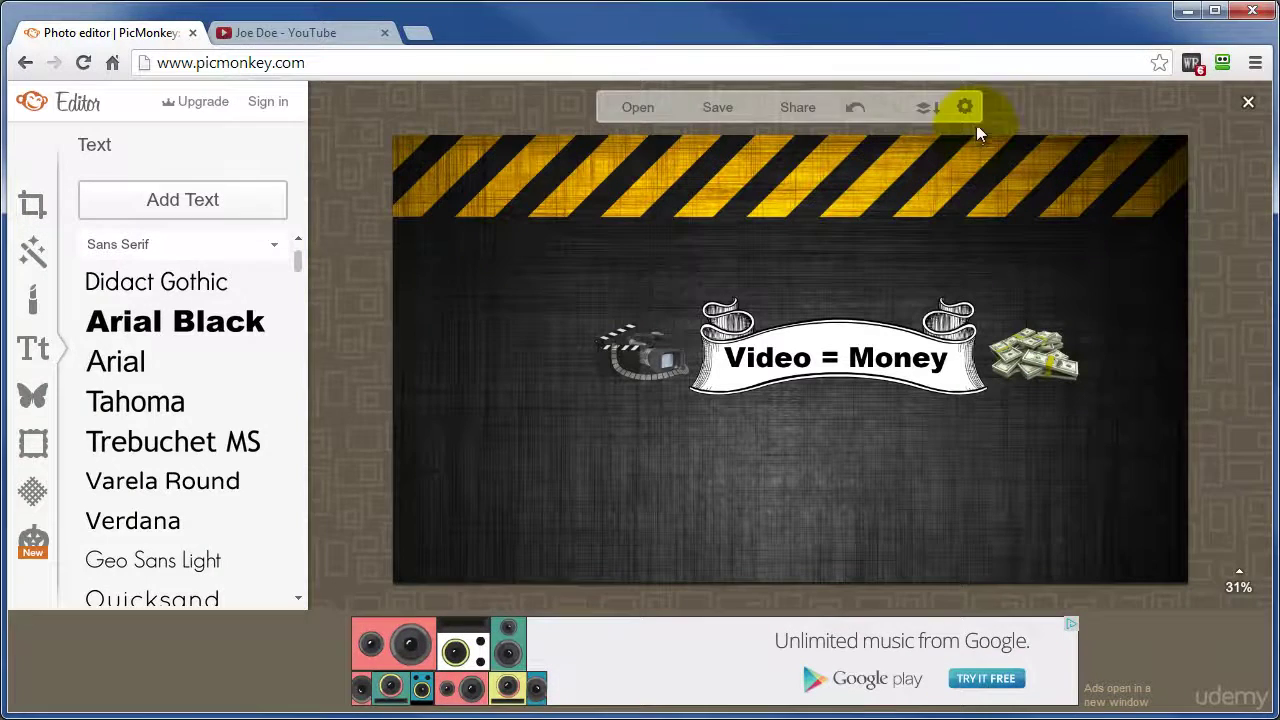
Step: Switch to the YouTube channel, upload the saved YT-Channel Art image and apply it as the channel art
click(266, 34)
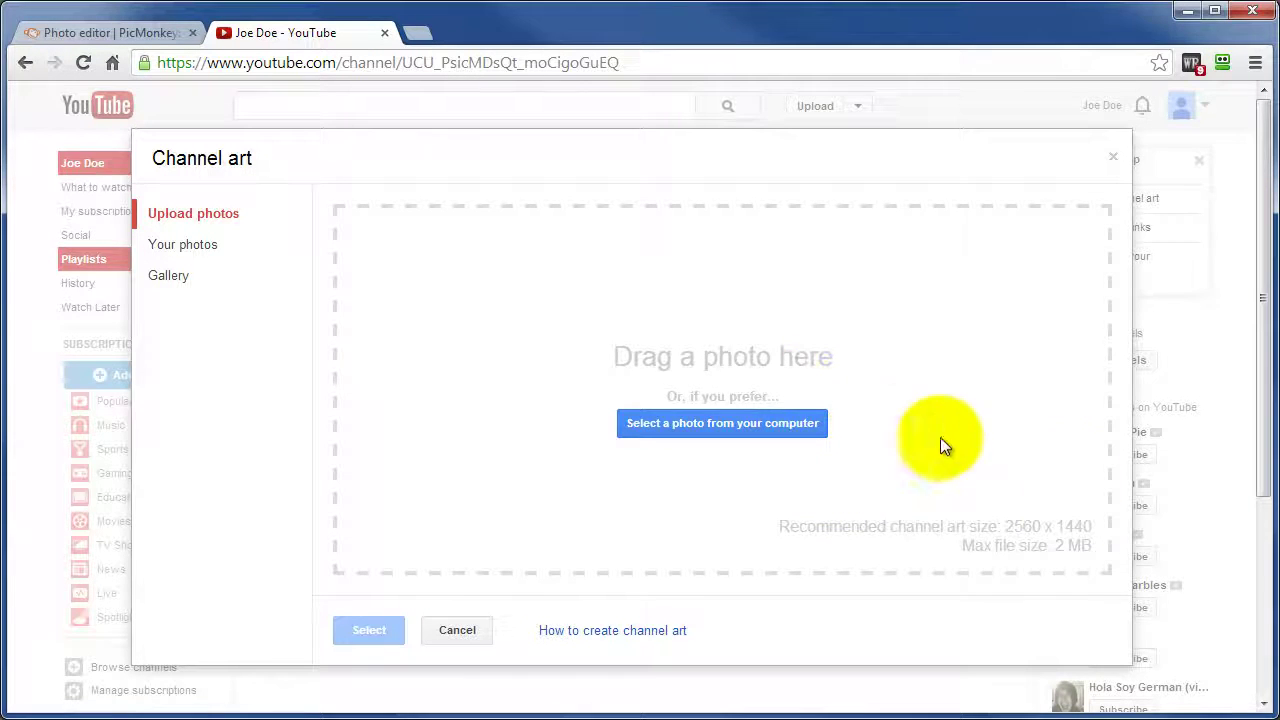
drag(1279, 440, 649, 388)
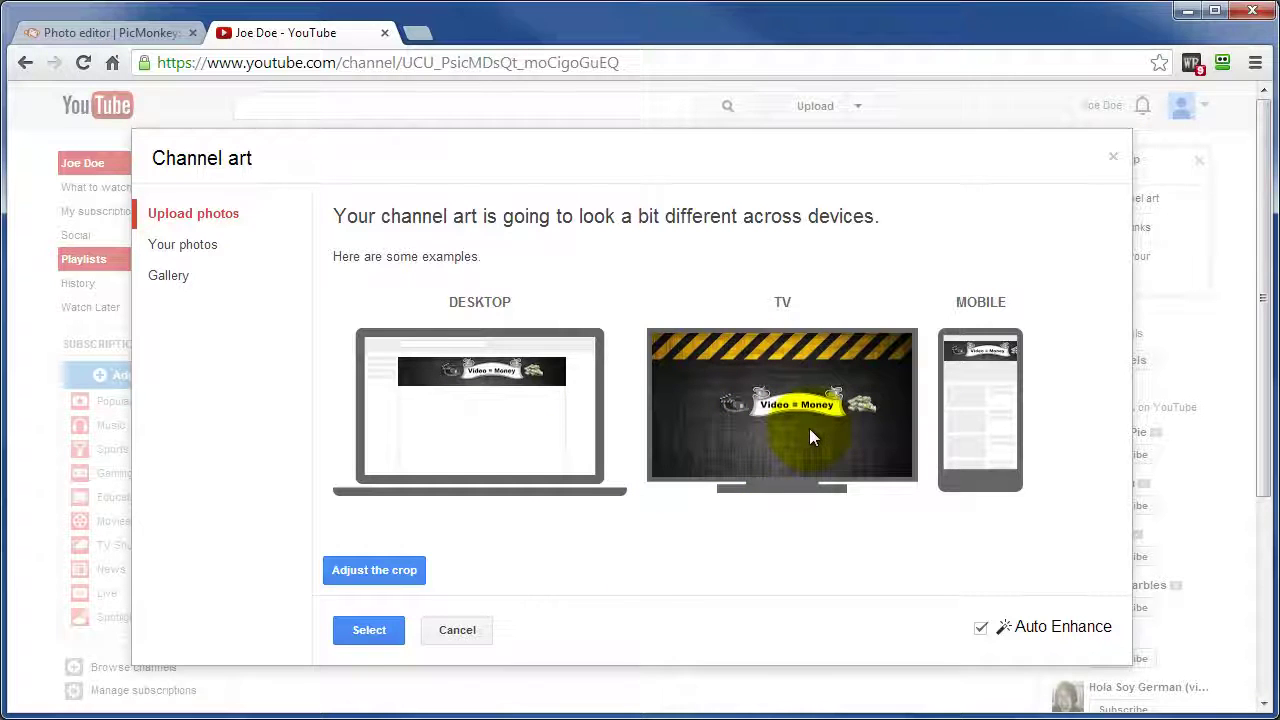
click(368, 630)
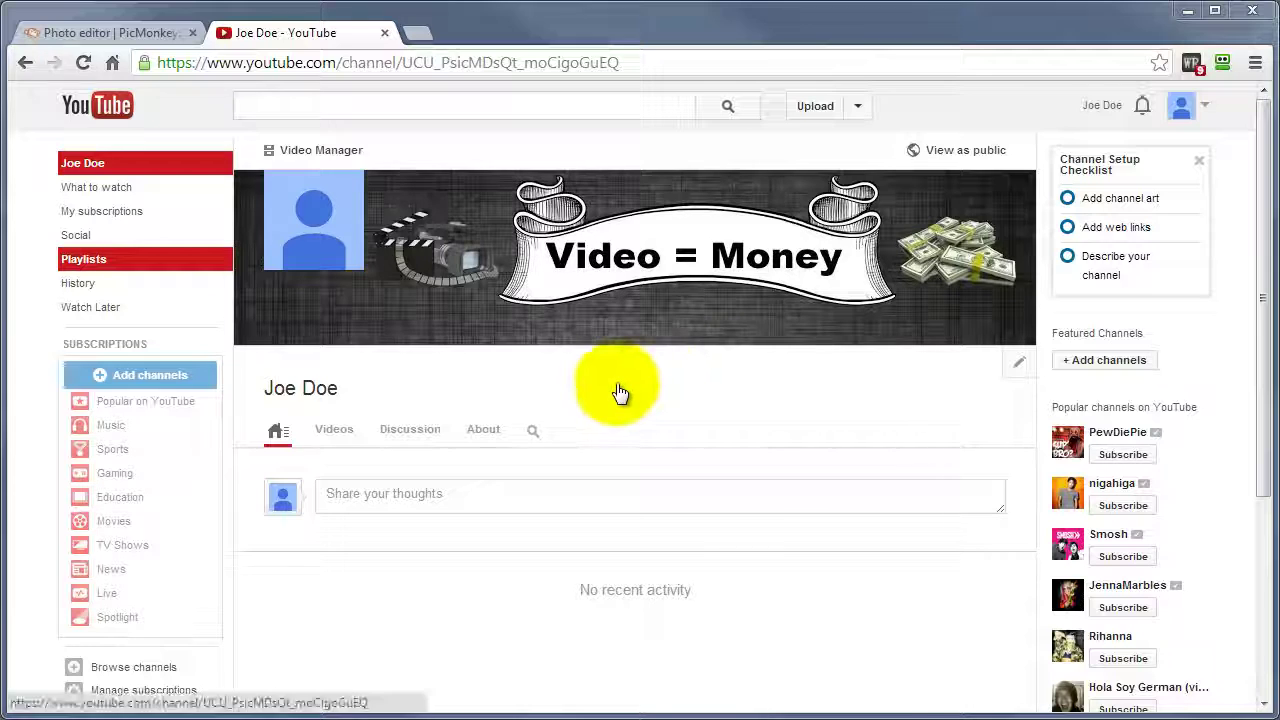
Step: Switch back to the channel art design in the PicMonkey editor
click(126, 30)
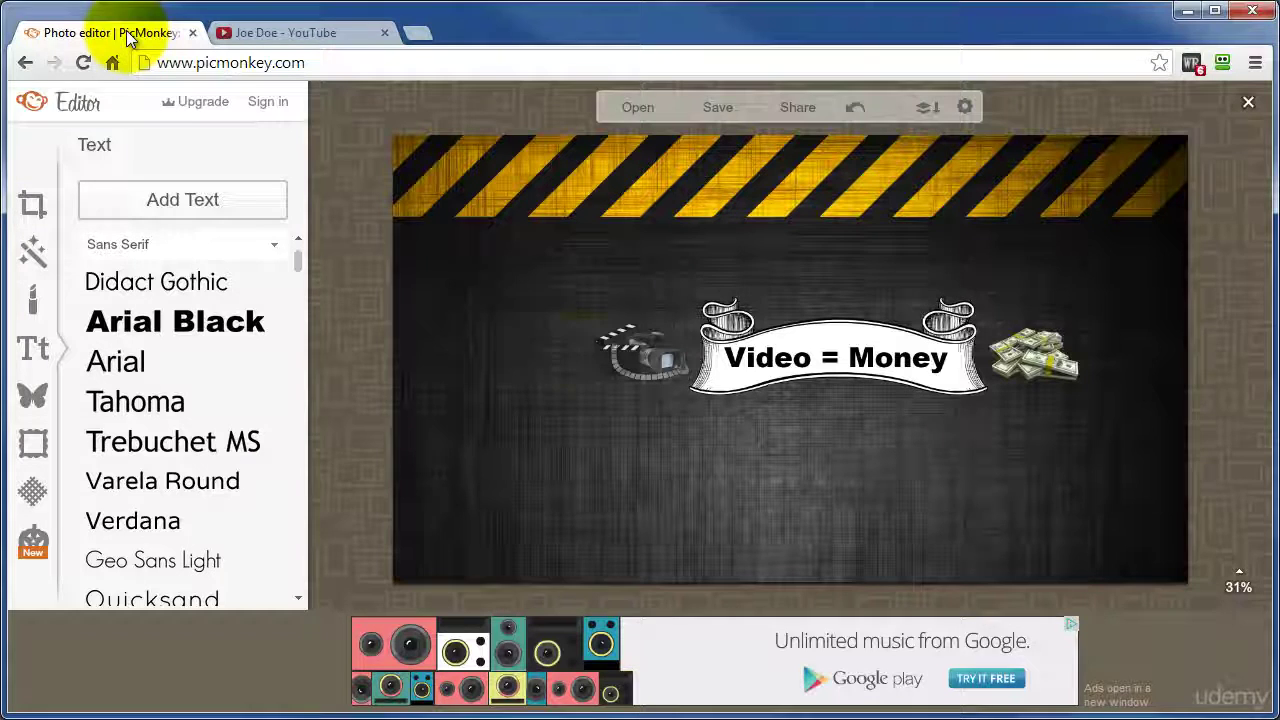